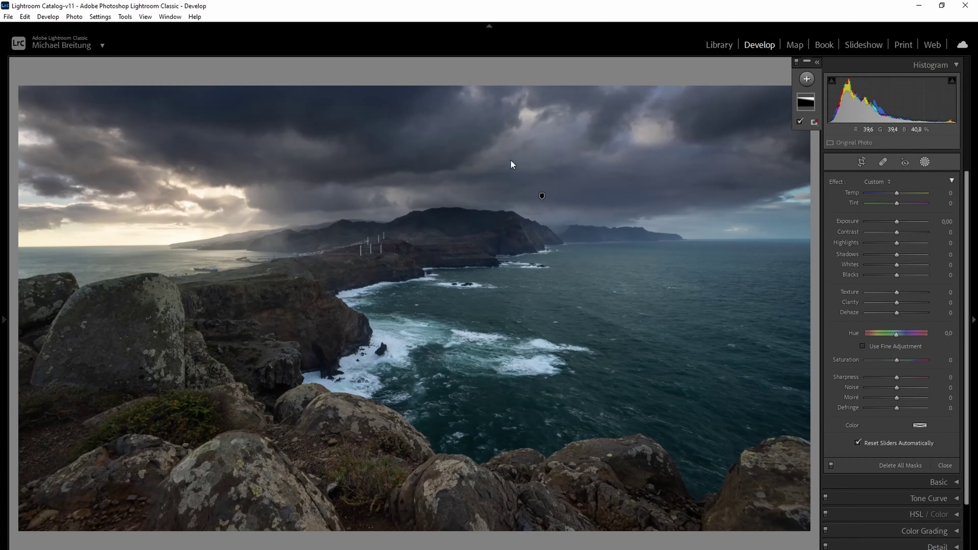
- Add a second mask as a radial gradient drawn over the bright sunset sky on the left
click(807, 80)
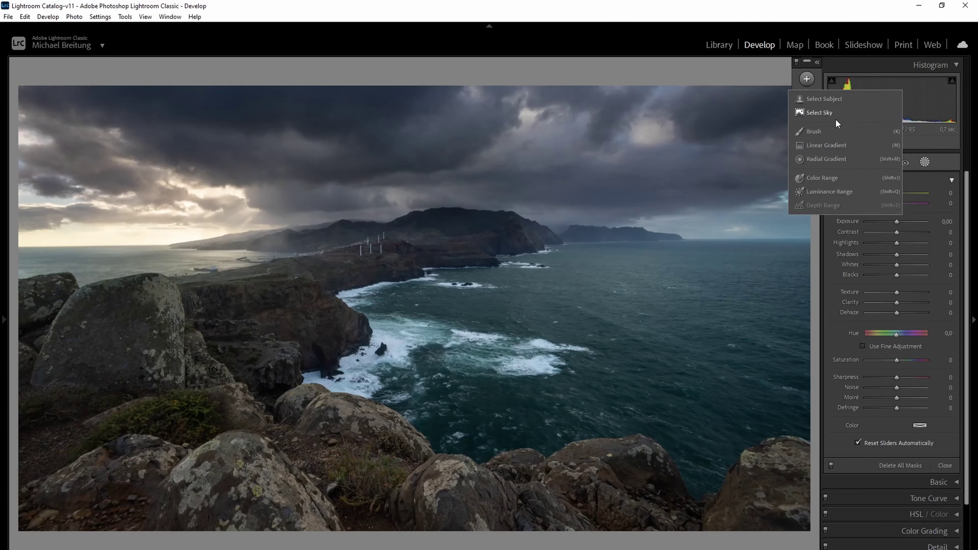
click(829, 161)
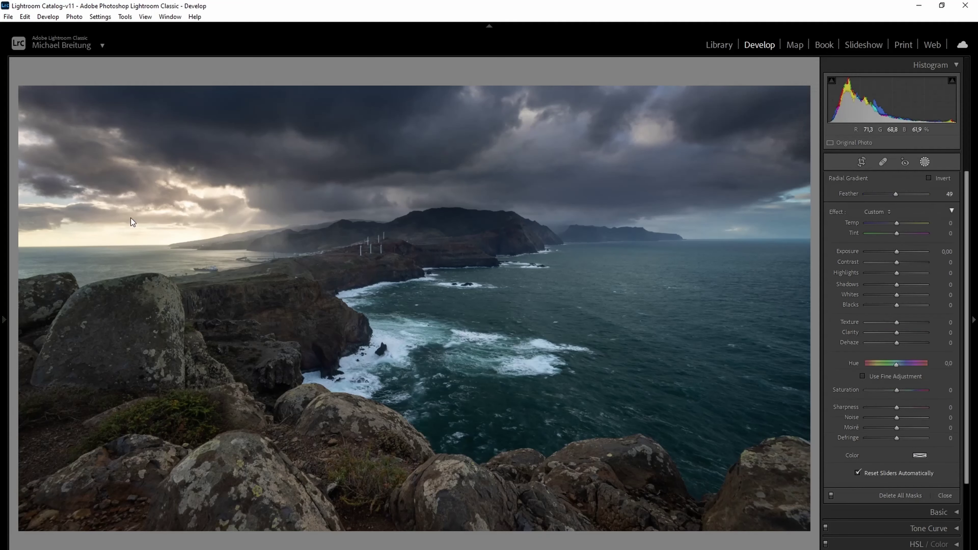
mouse_move(129, 215)
mouse_down()
mouse_move(350, 287)
mouse_move(364, 281)
mouse_move(139, 217)
mouse_up()
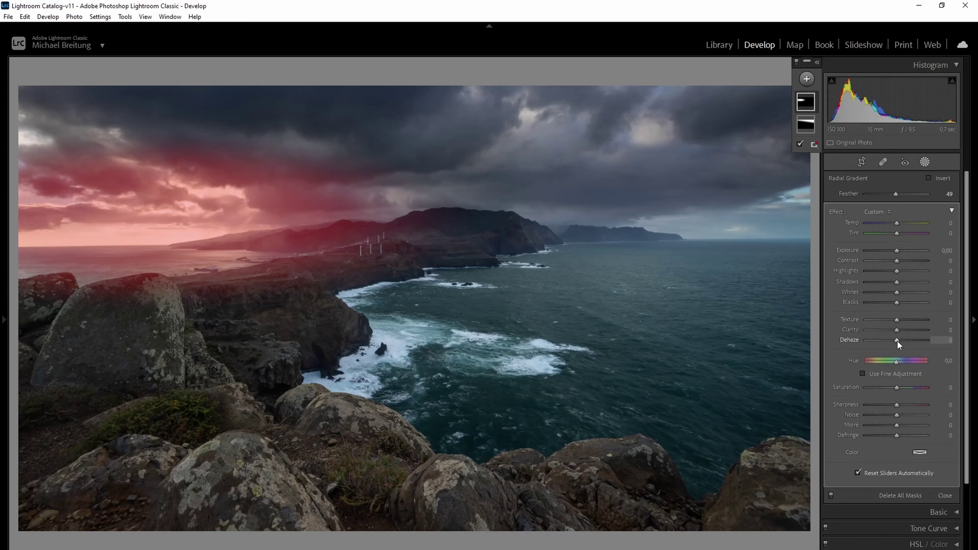
- Give the radial mask a hazy warm look with Dehaze −33 and Temp 9
key(o)
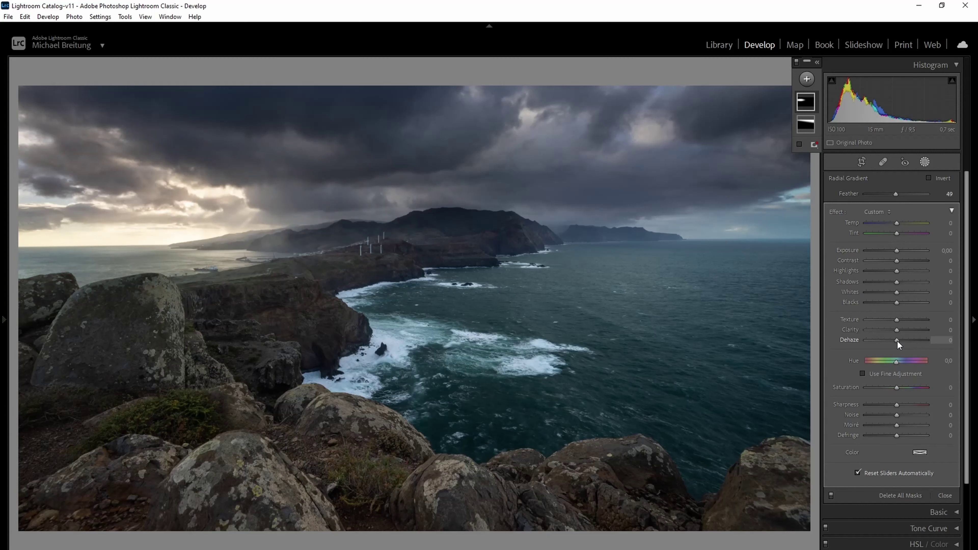
drag(896, 341, 887, 342)
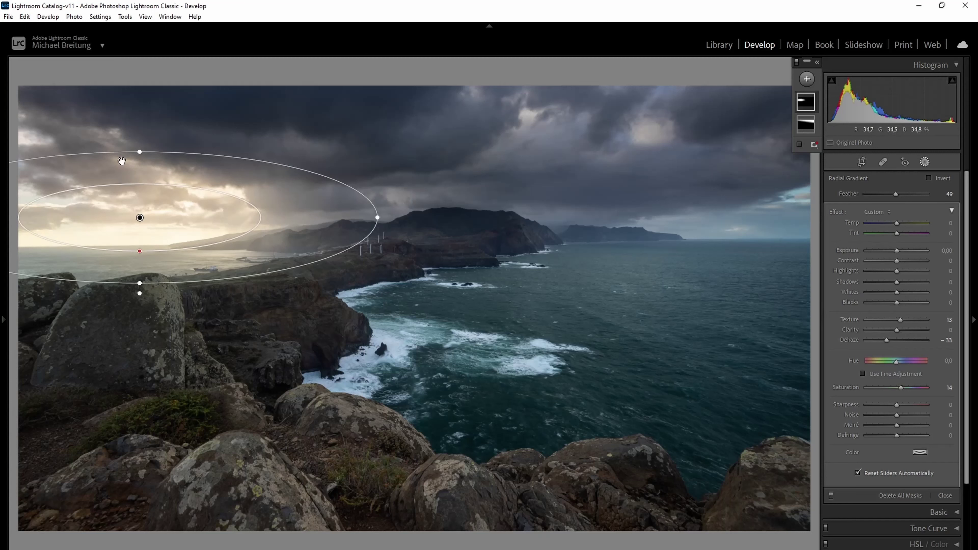
click(900, 222)
- Shorten the ellipse, move it over the left horizon, and enlarge it slightly
drag(139, 151, 140, 167)
drag(138, 222, 158, 225)
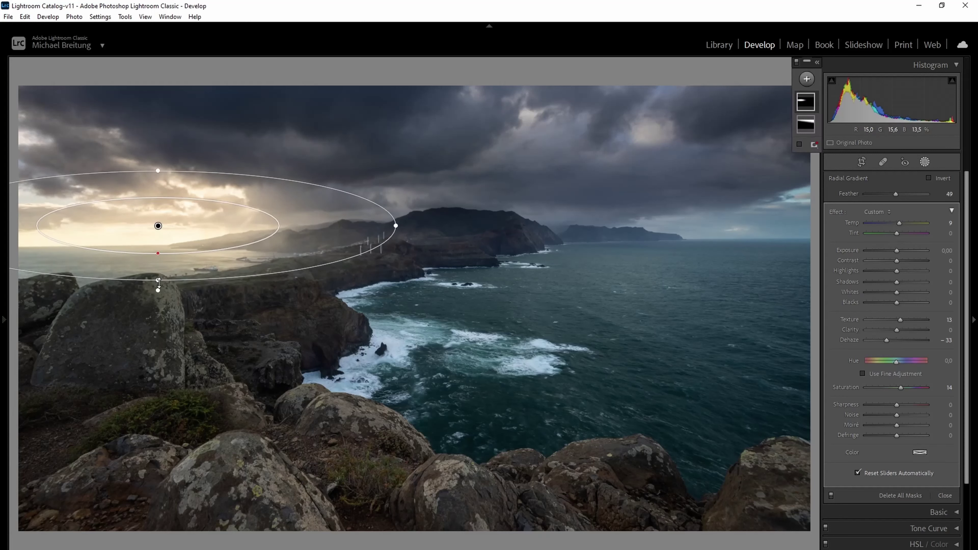
drag(158, 281, 158, 282)
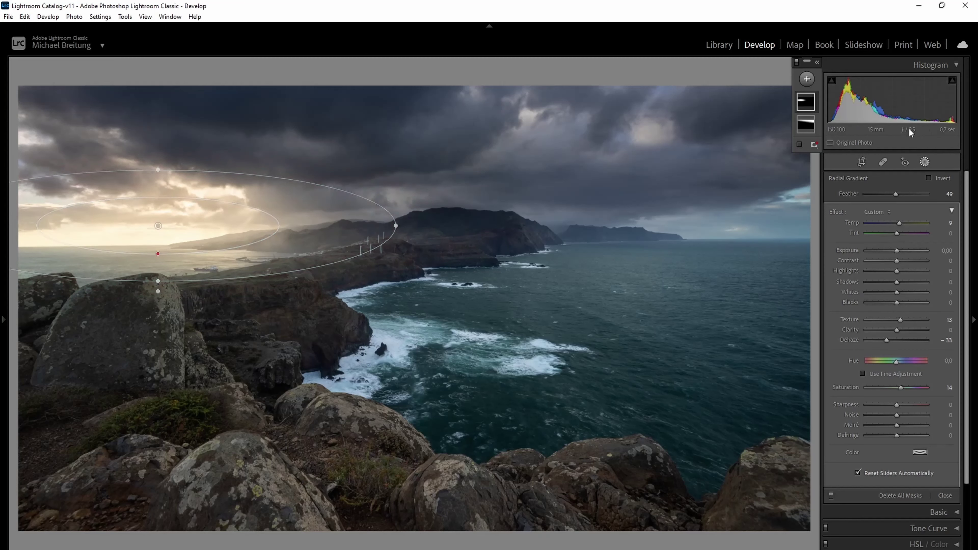
- Subtract a Luminance Range from the radial glow mask
mouse_move(809, 103)
click(812, 132)
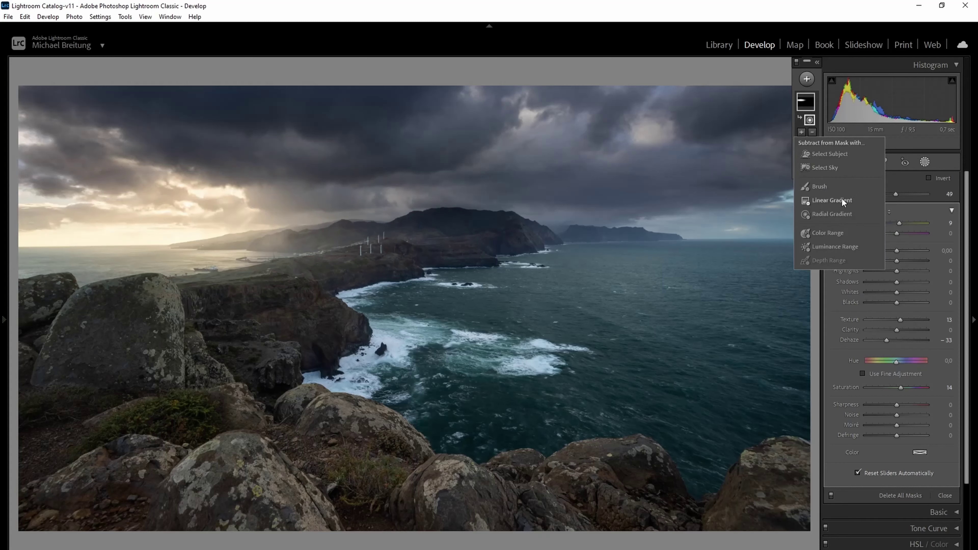
click(830, 246)
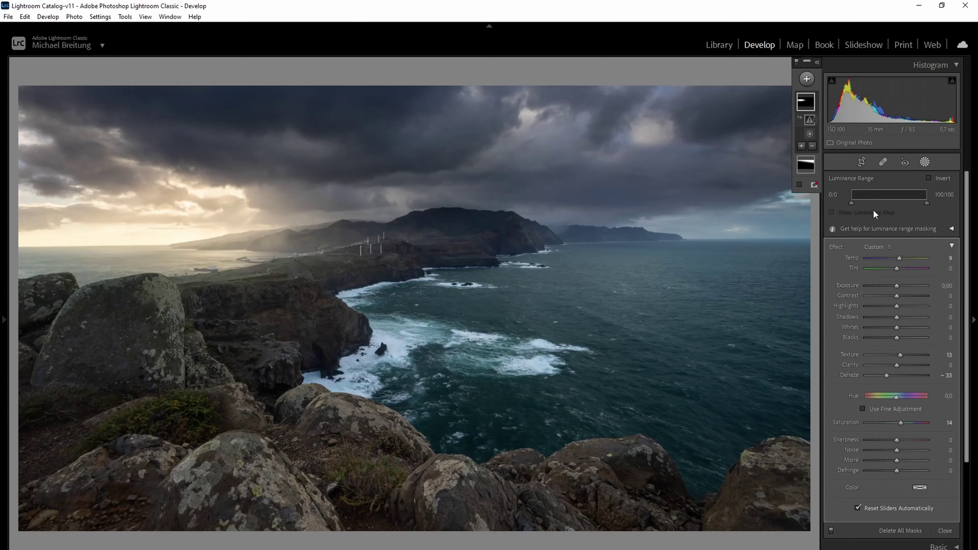
- Narrow the subtracted luminance range to 0/0–69/84, checking it on the luminance map
drag(927, 203, 915, 203)
click(832, 212)
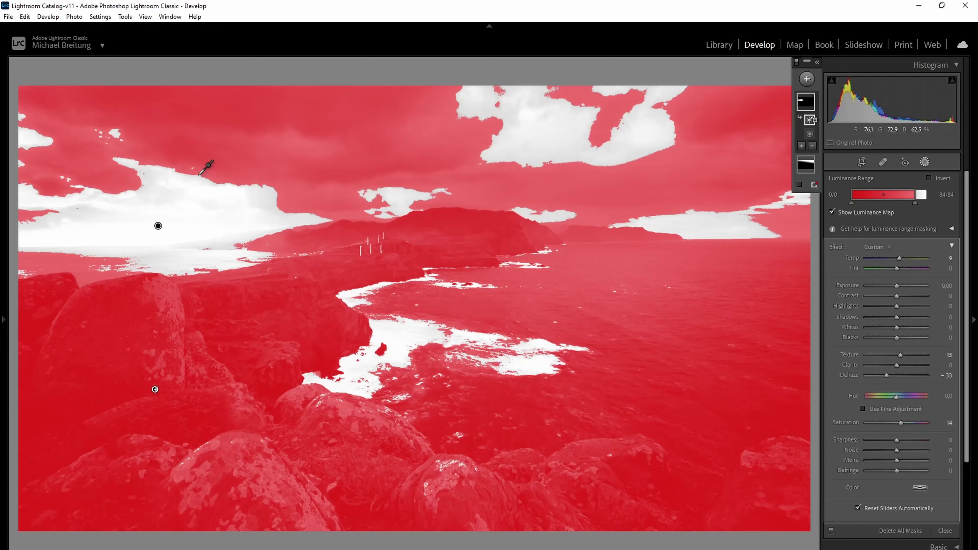
drag(916, 194, 903, 194)
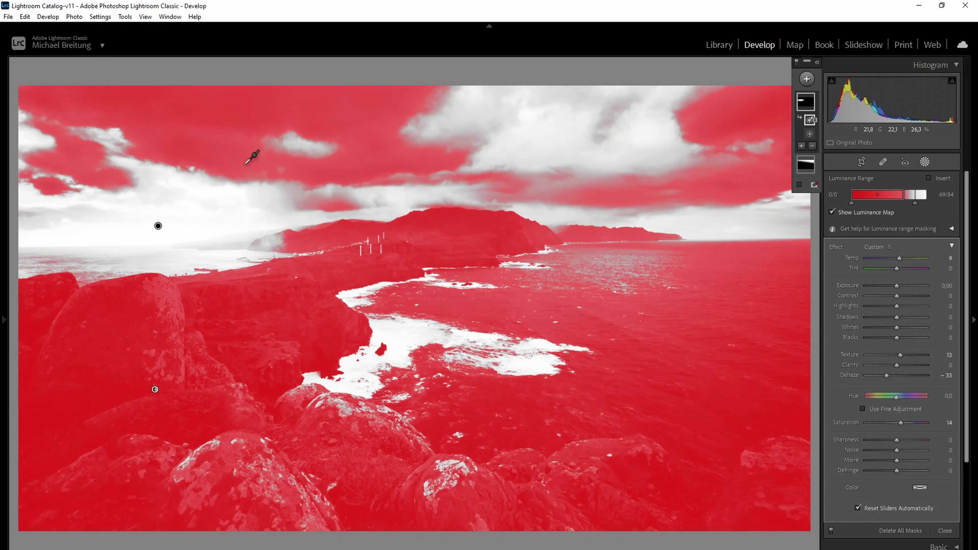
- Refine the subtracted luminance range to 0/0–65/100 with the luminance map off
click(831, 212)
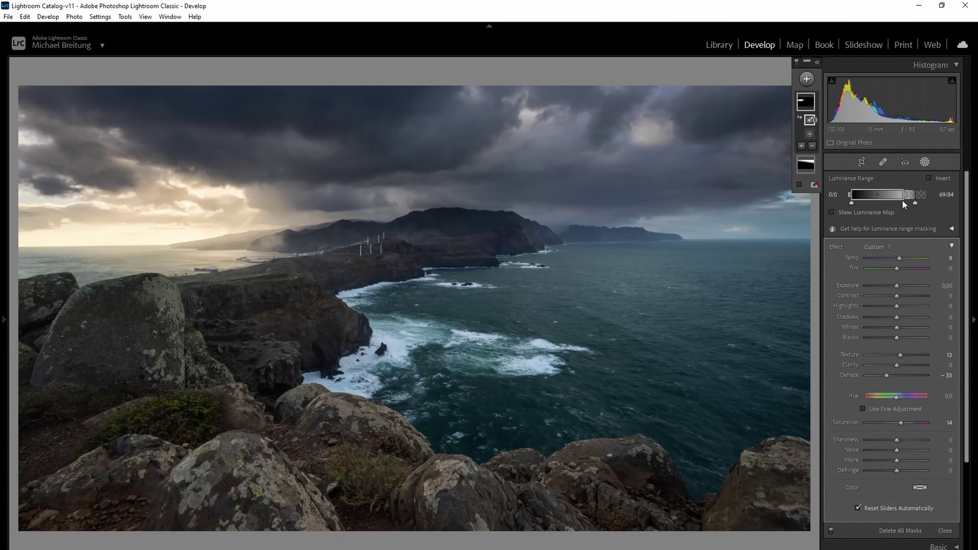
drag(906, 197, 925, 203)
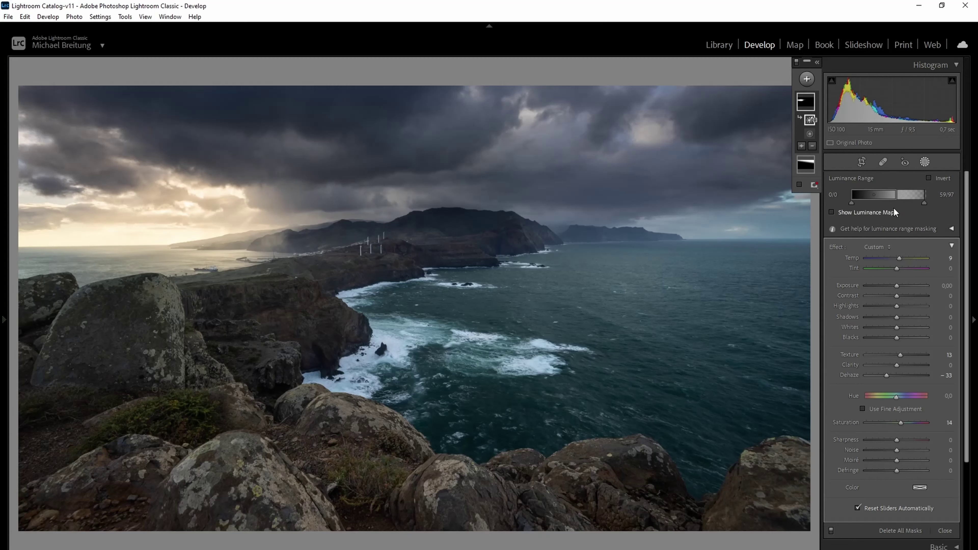
mouse_move(899, 193)
mouse_down()
mouse_move(912, 196)
mouse_move(889, 196)
mouse_move(911, 195)
mouse_up()
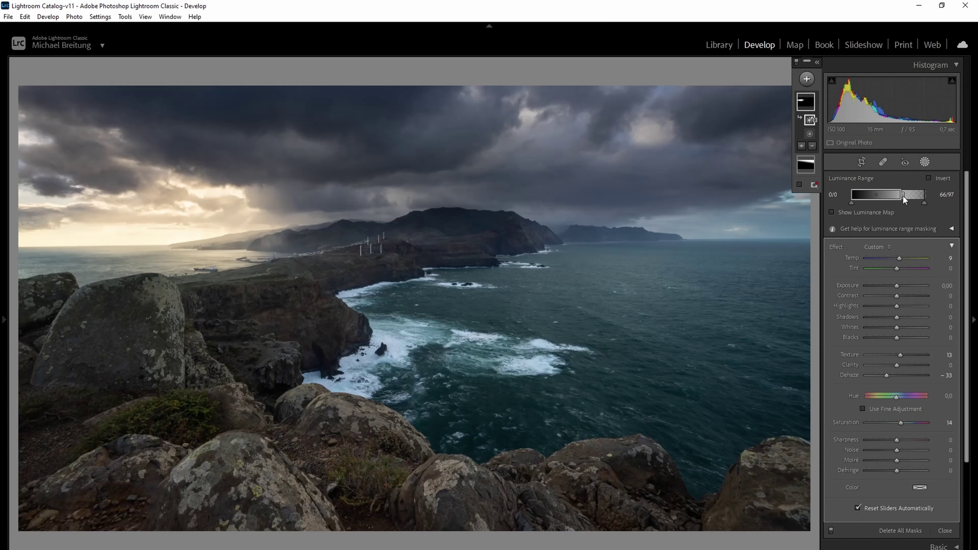
drag(904, 196, 899, 196)
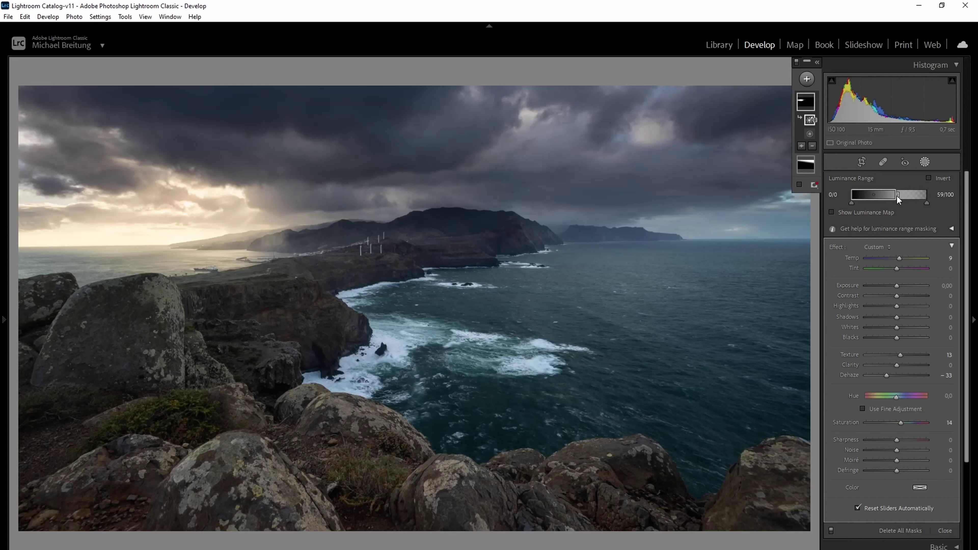
drag(897, 197, 903, 198)
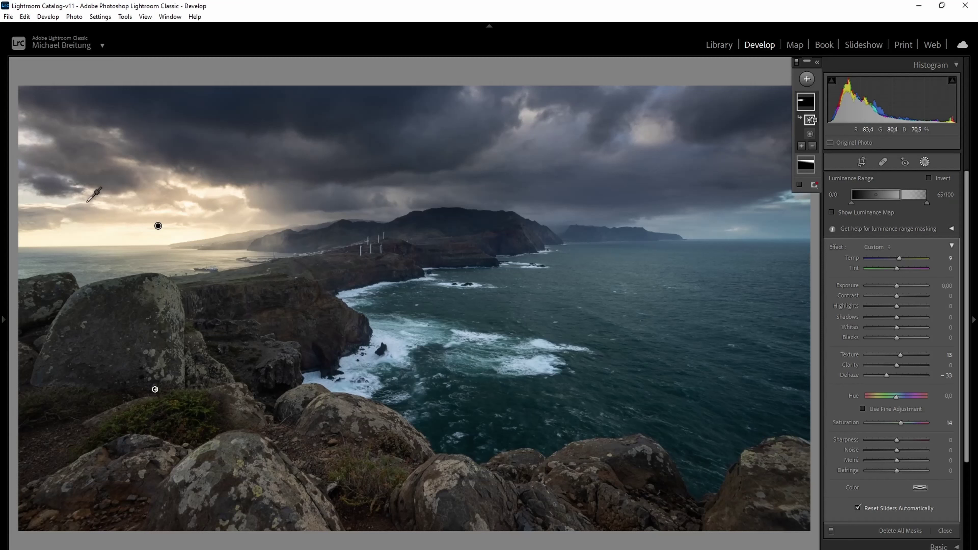
- Nudge the radial glow slightly further left over the horizon
click(158, 226)
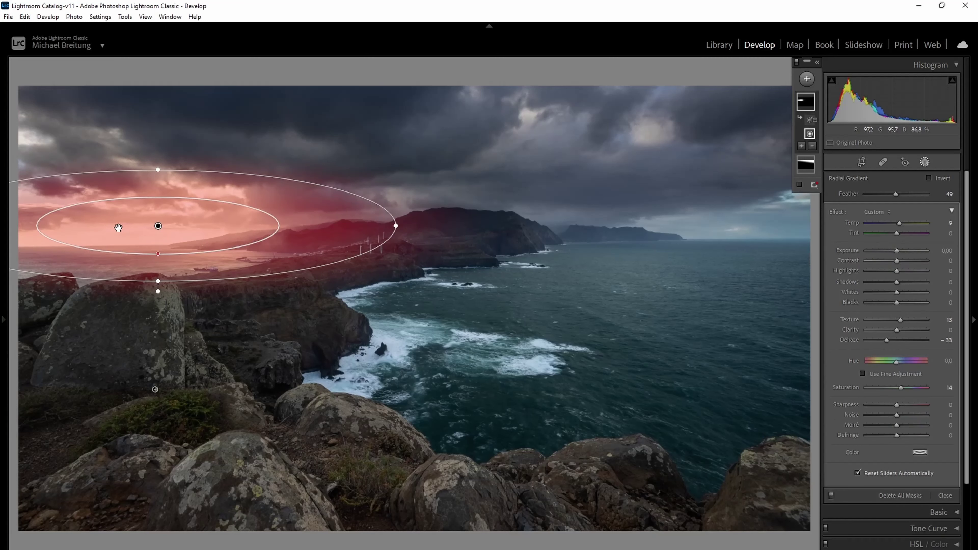
key(o)
drag(159, 227, 149, 227)
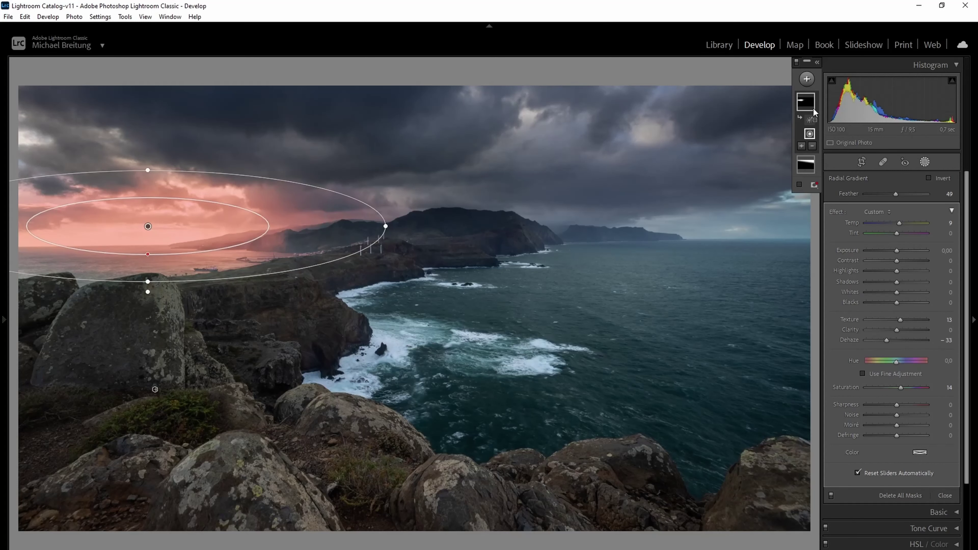
- Hide and then show Mask 2 to compare the photo with and without the glow
right_click(811, 105)
click(835, 151)
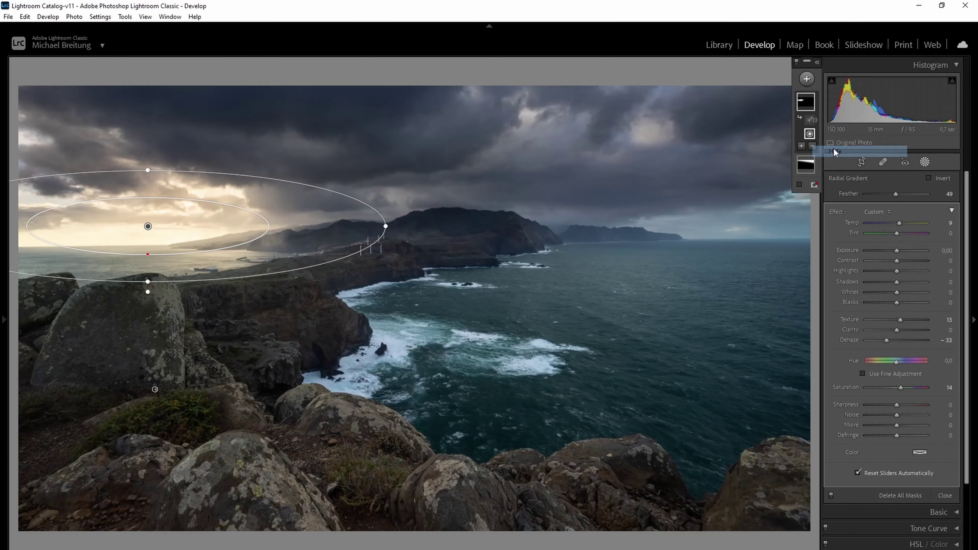
right_click(809, 103)
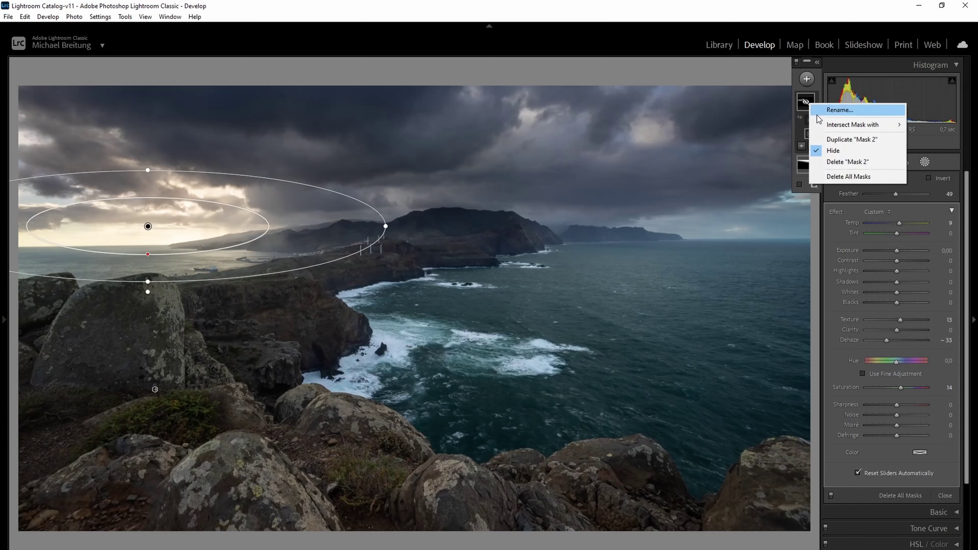
click(829, 152)
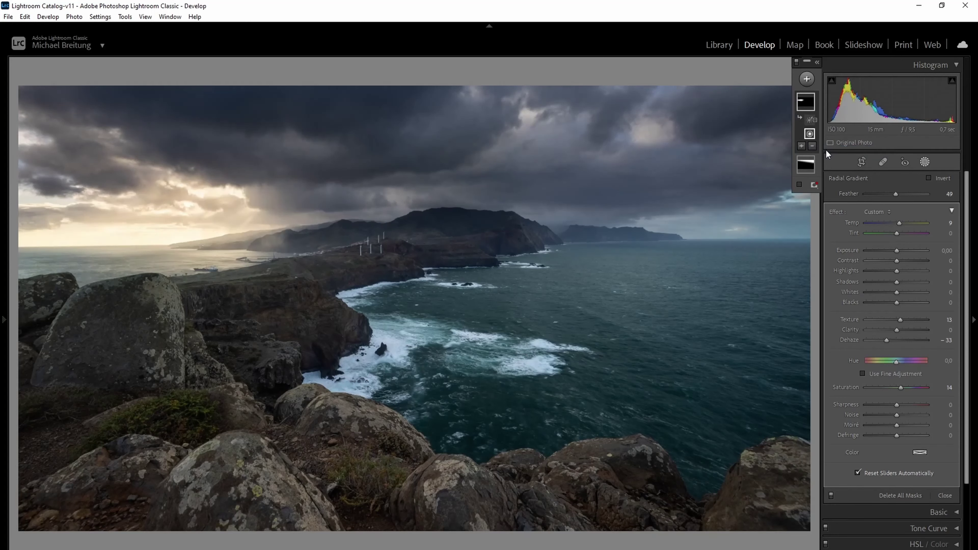
- Delete the second mask on the Lisbon rooftops photo
mouse_move(176, 159)
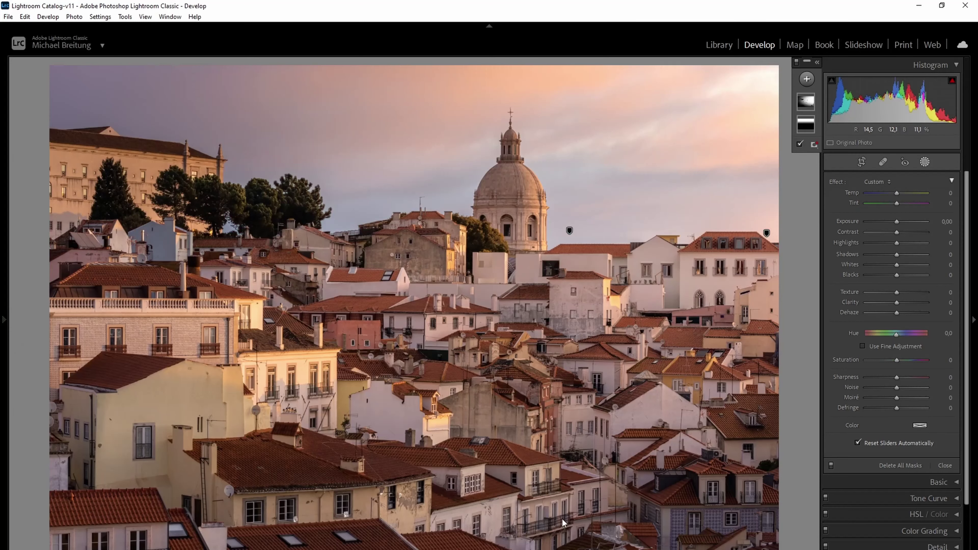
key(Delete)
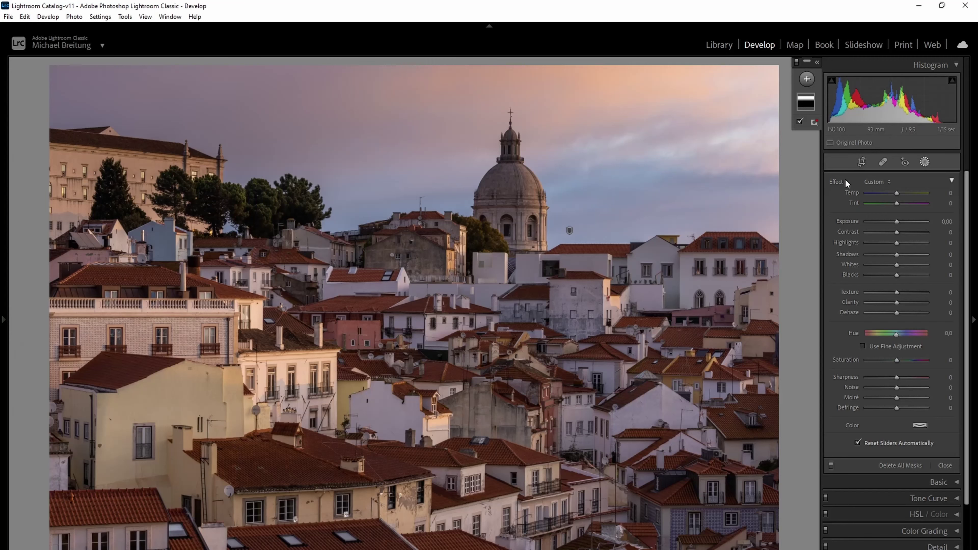
click(806, 79)
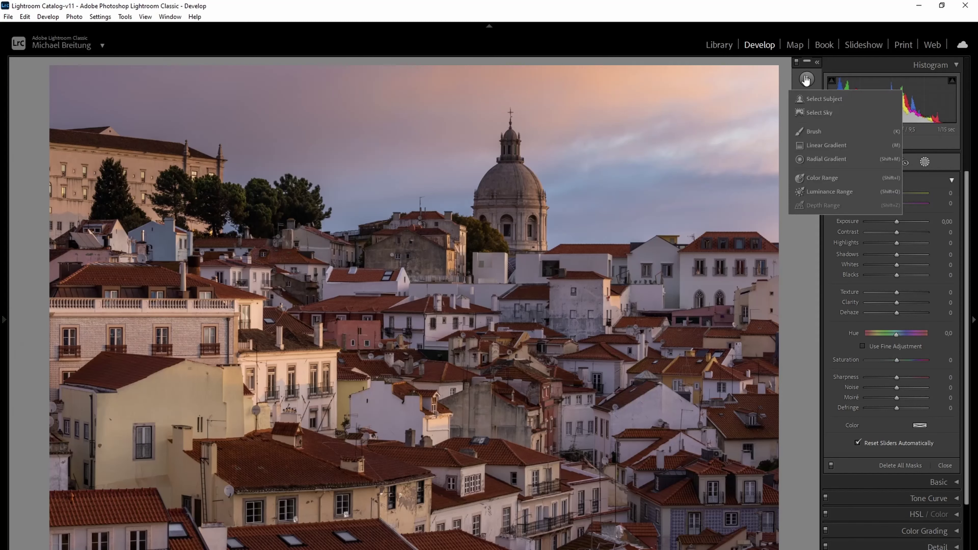
- Draw a large radial gradient over the upper-right sky, stretch it left and down, then shift it right
click(828, 159)
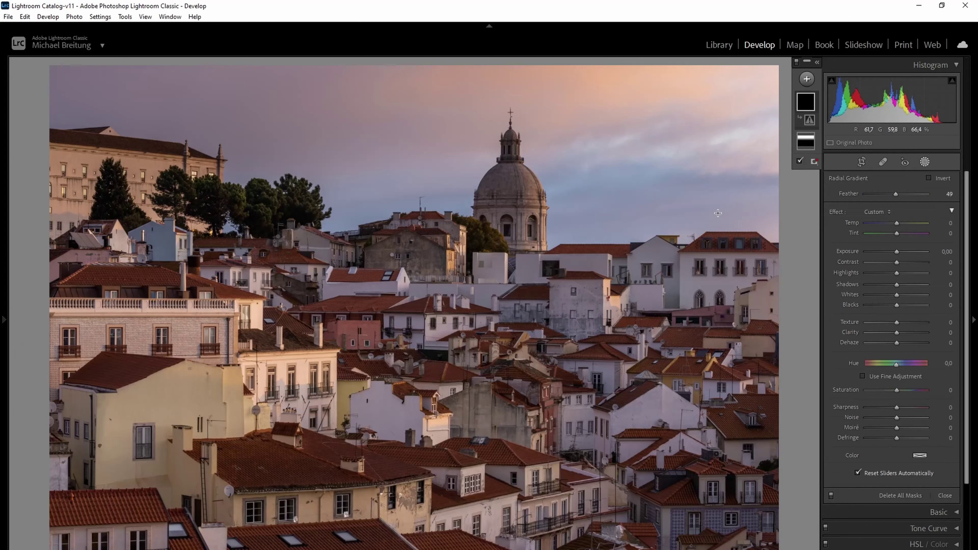
drag(719, 213, 940, 434)
drag(500, 215, 289, 212)
drag(719, 432, 713, 548)
drag(720, 213, 786, 216)
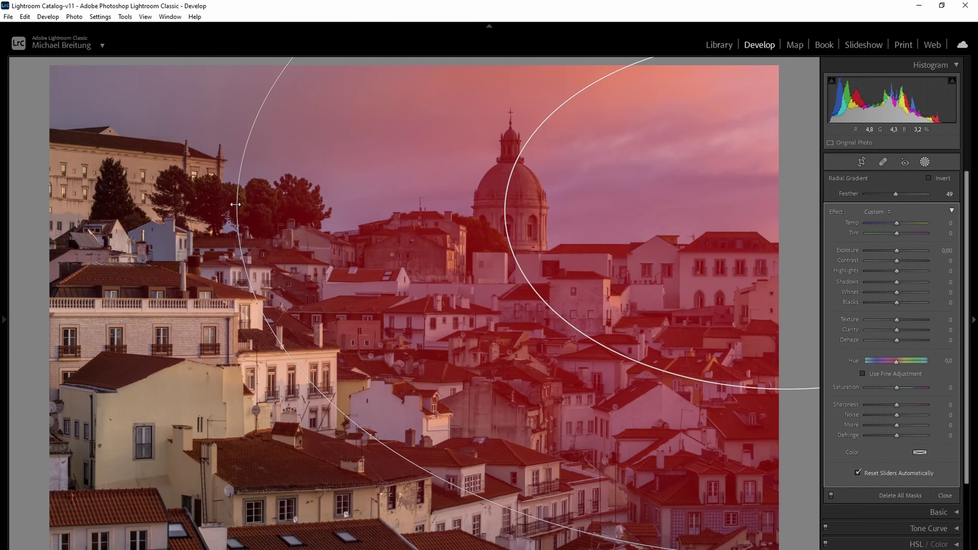
- Set the gradient mask to Temp 16, Contrast 36, Texture 13, Dehaze −29, Saturation 16
key(o)
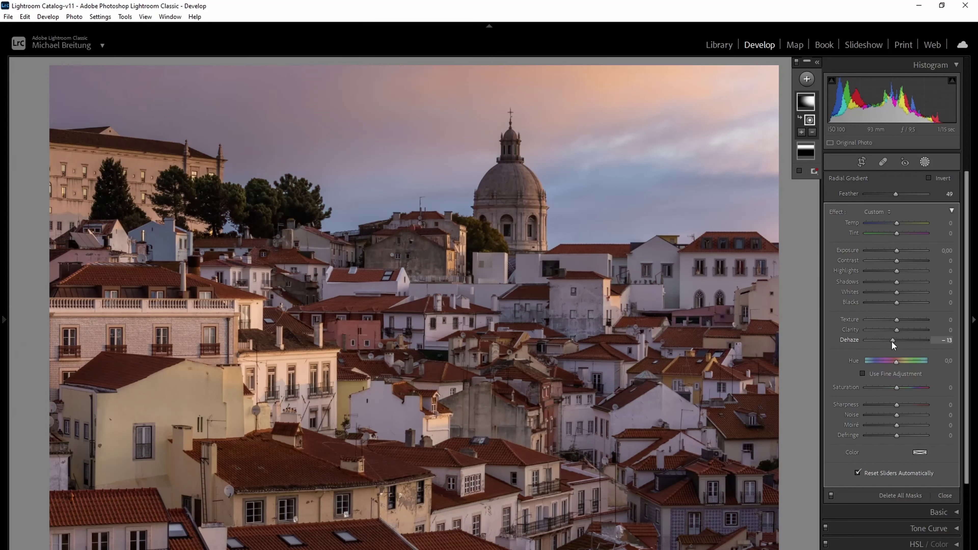
drag(891, 342, 888, 342)
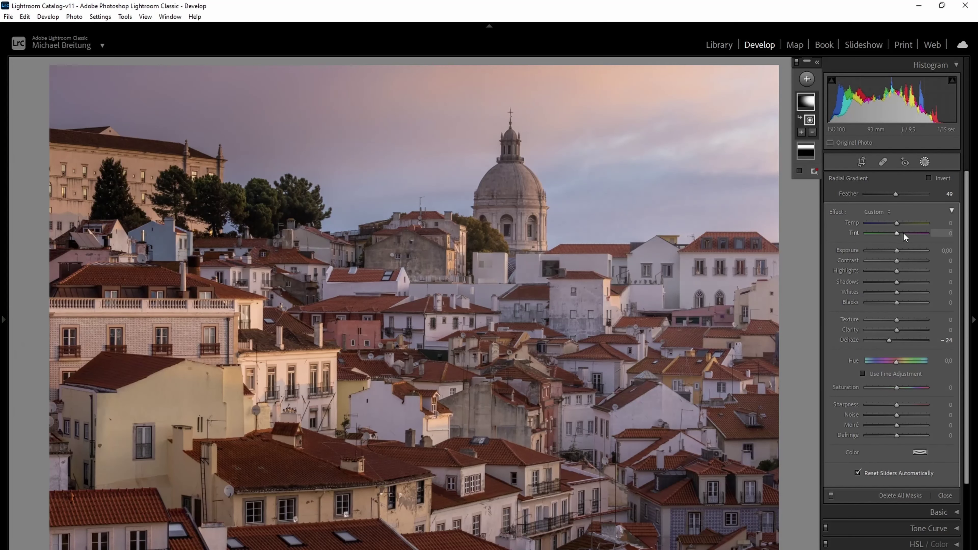
drag(896, 224, 899, 224)
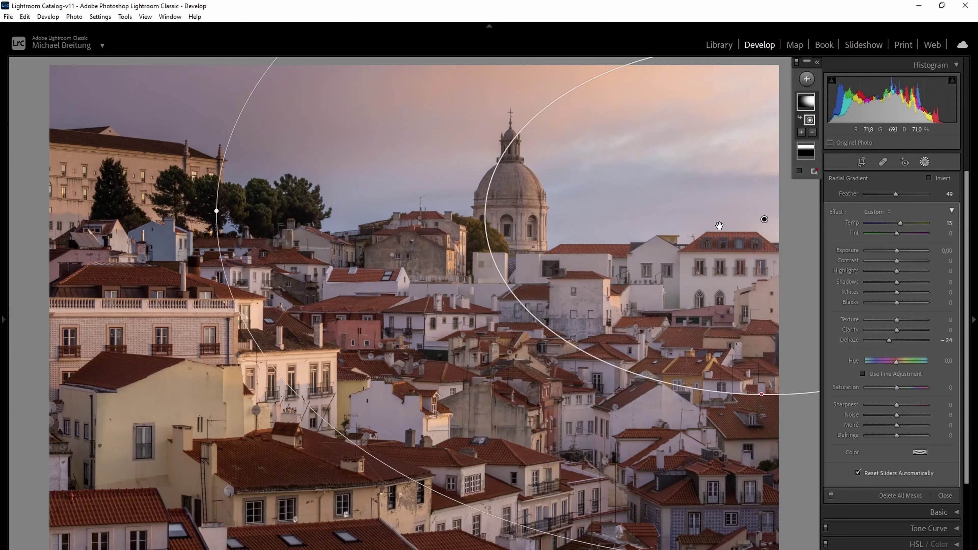
drag(900, 224, 901, 224)
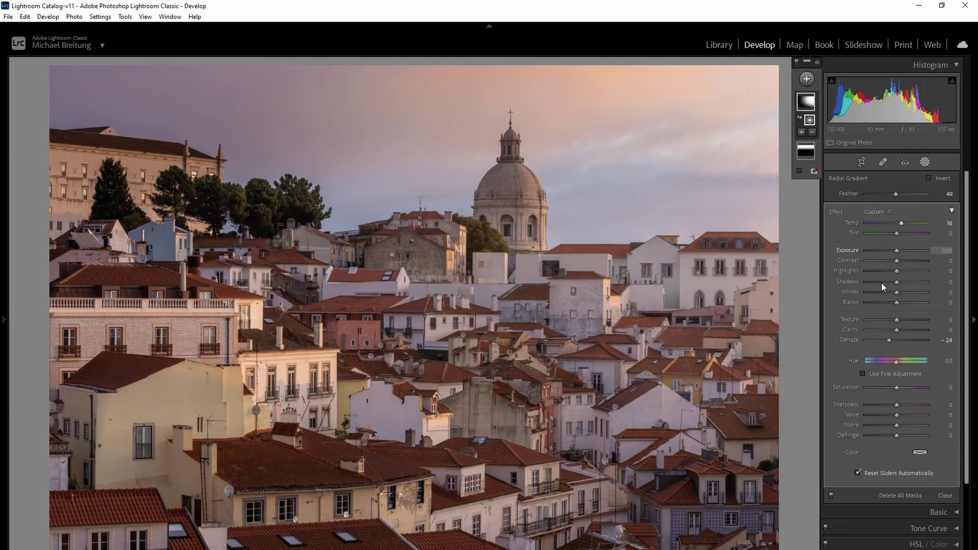
drag(902, 320, 904, 321)
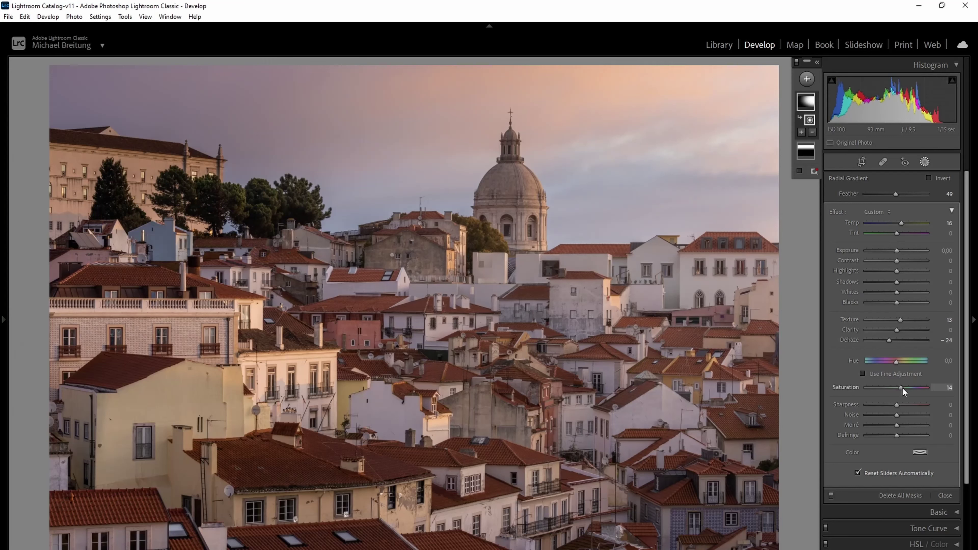
drag(903, 388, 903, 388)
drag(887, 341, 885, 341)
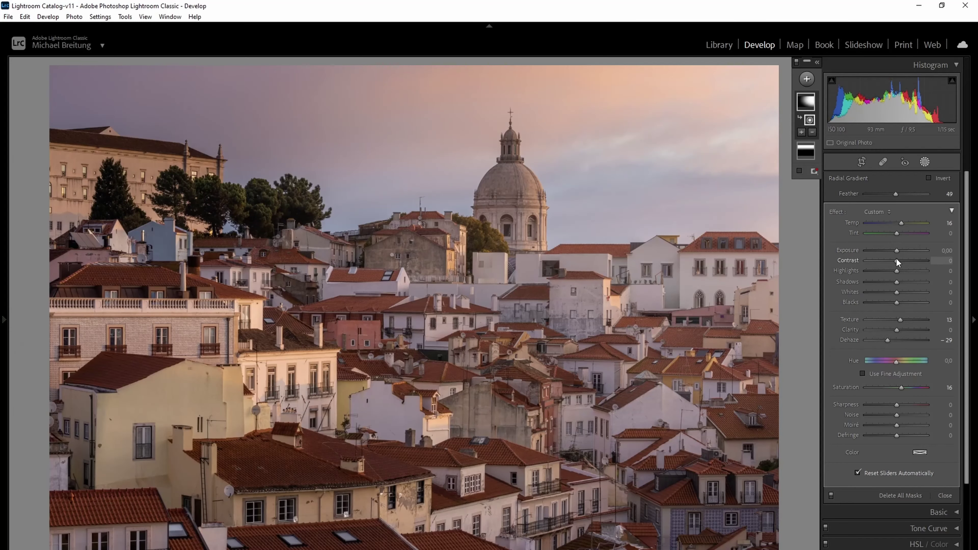
drag(896, 261, 907, 261)
- Temporarily hide the gradient mask to compare, then bring its outline back
right_click(807, 104)
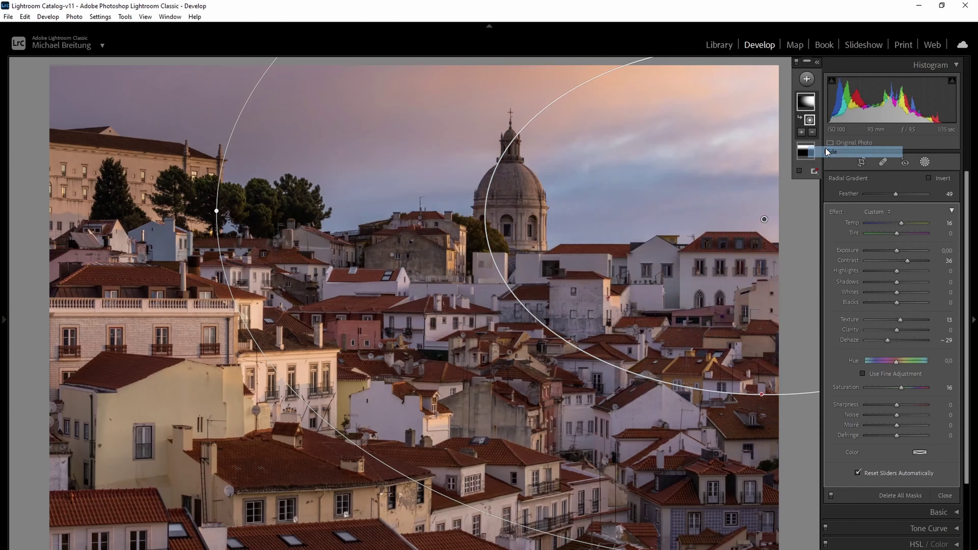
click(828, 151)
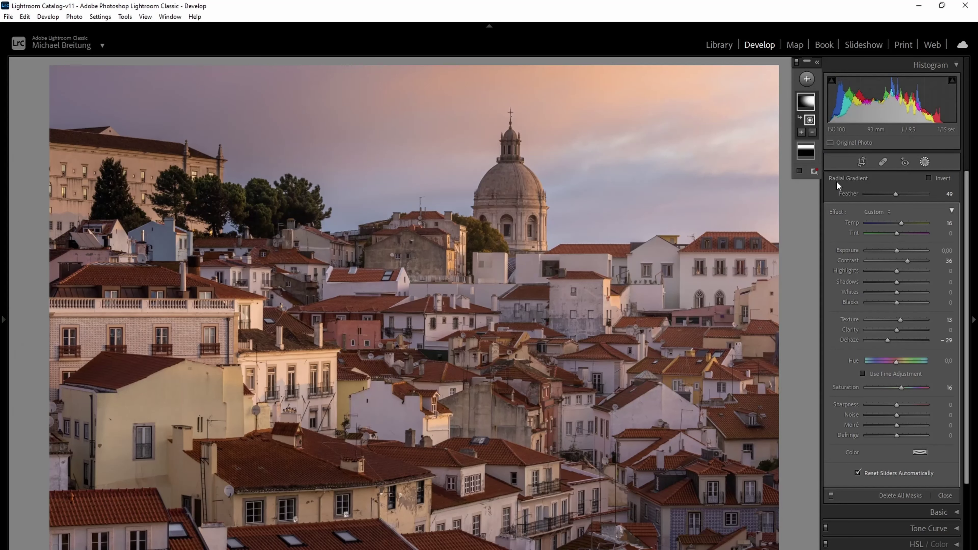
click(809, 121)
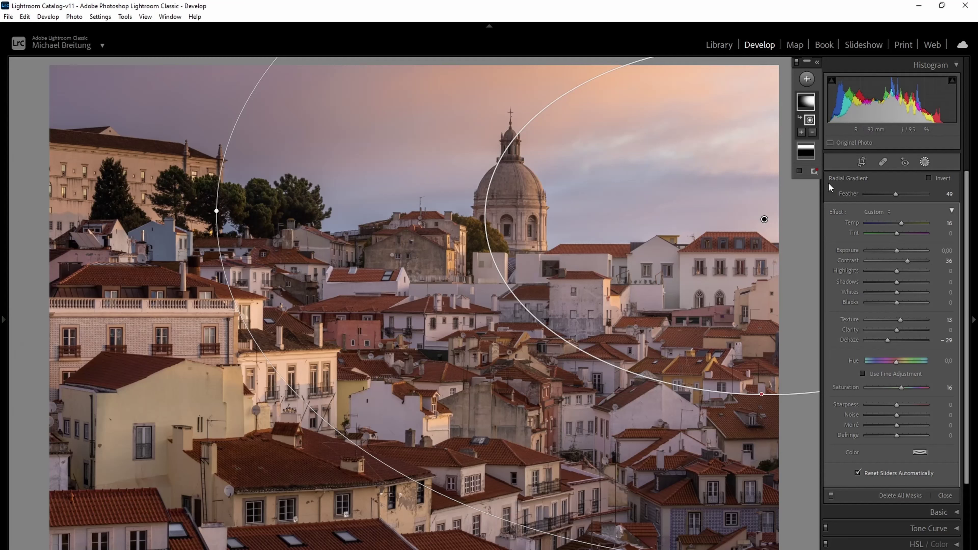
- Subtract a luminance range of 0/0–5/47 from the gradient, verified on the luminance map
click(813, 132)
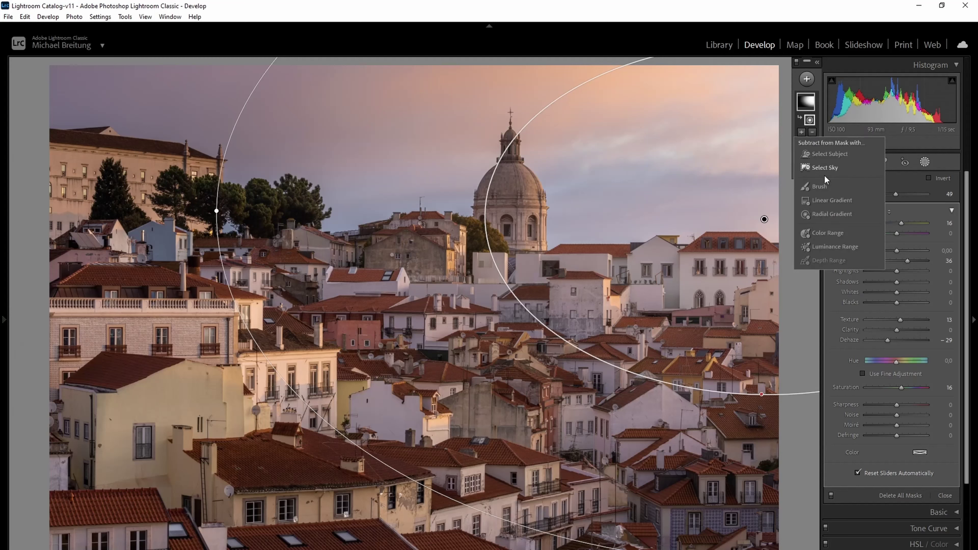
click(839, 247)
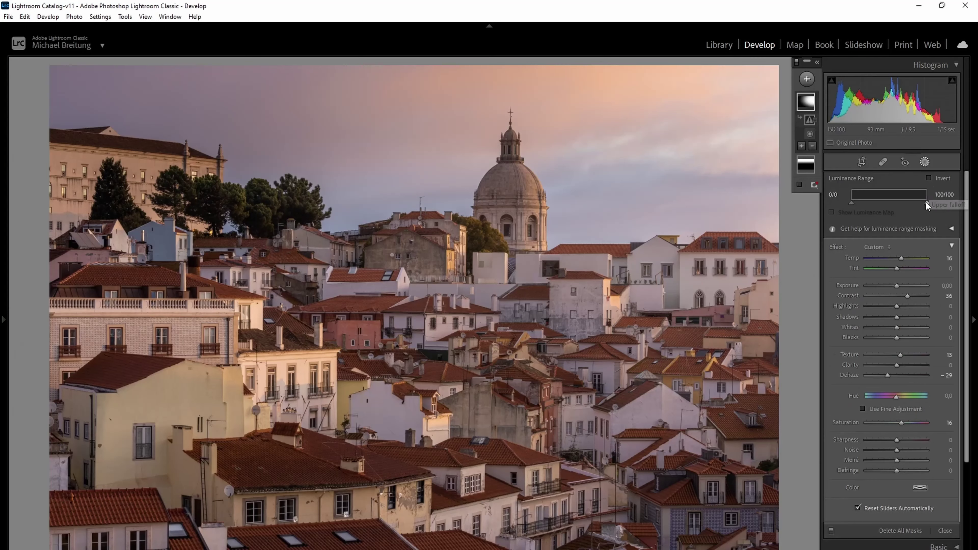
drag(926, 204, 874, 195)
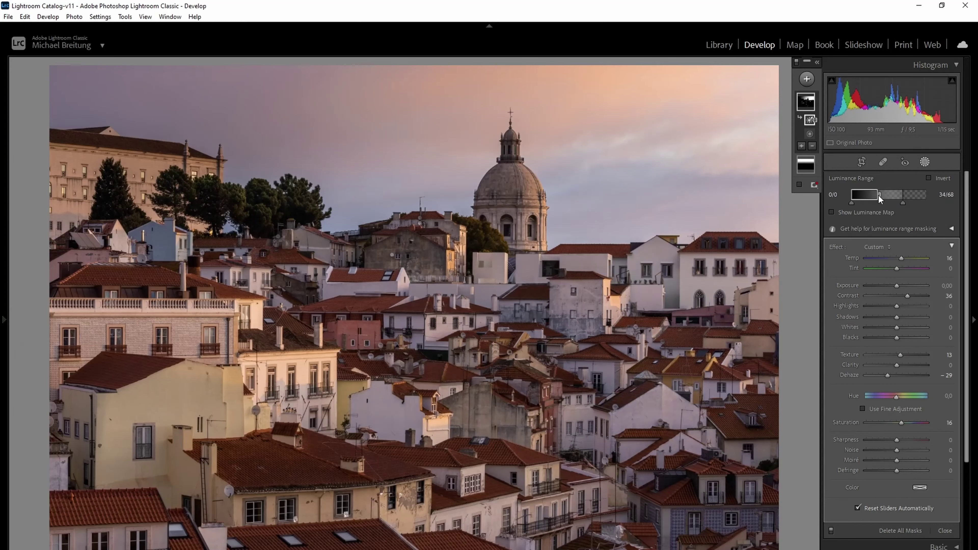
click(832, 212)
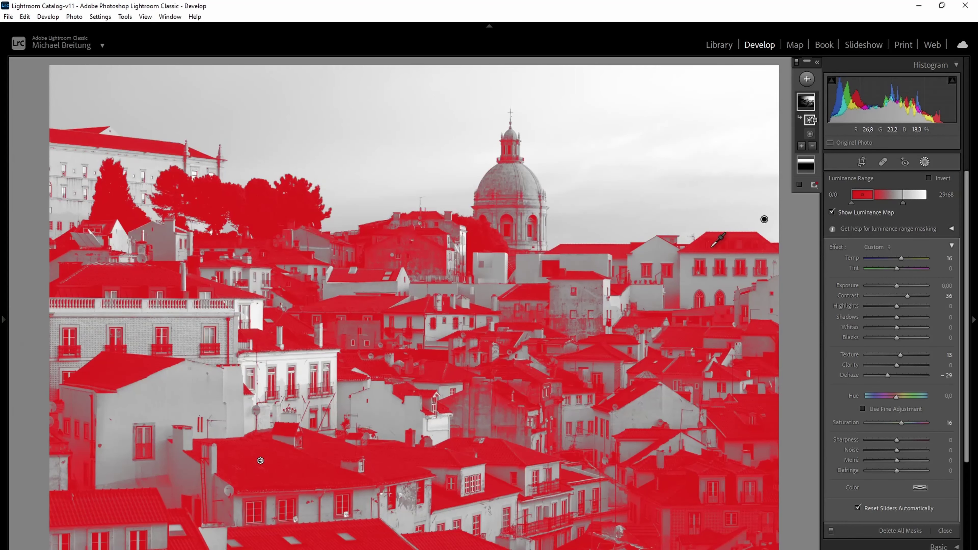
drag(902, 204, 857, 196)
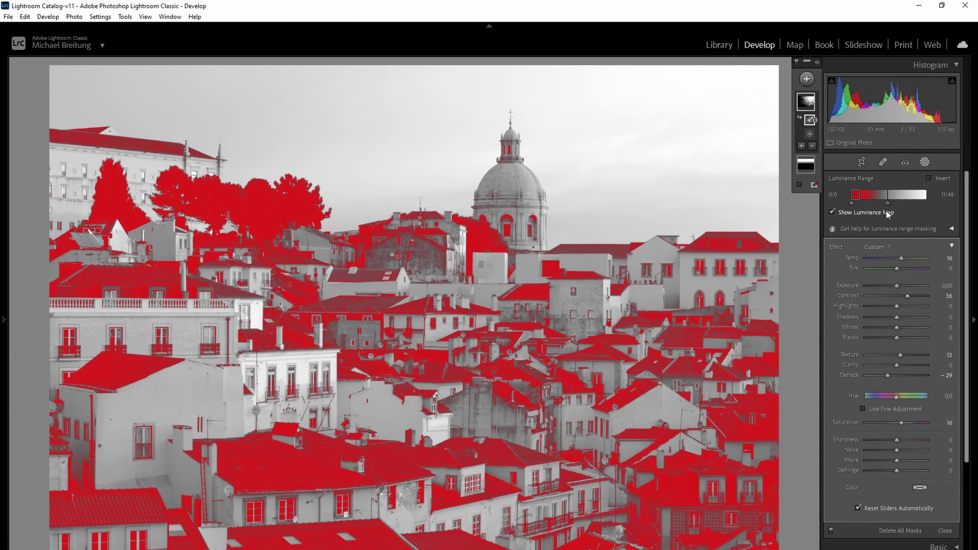
drag(888, 203, 858, 195)
click(833, 212)
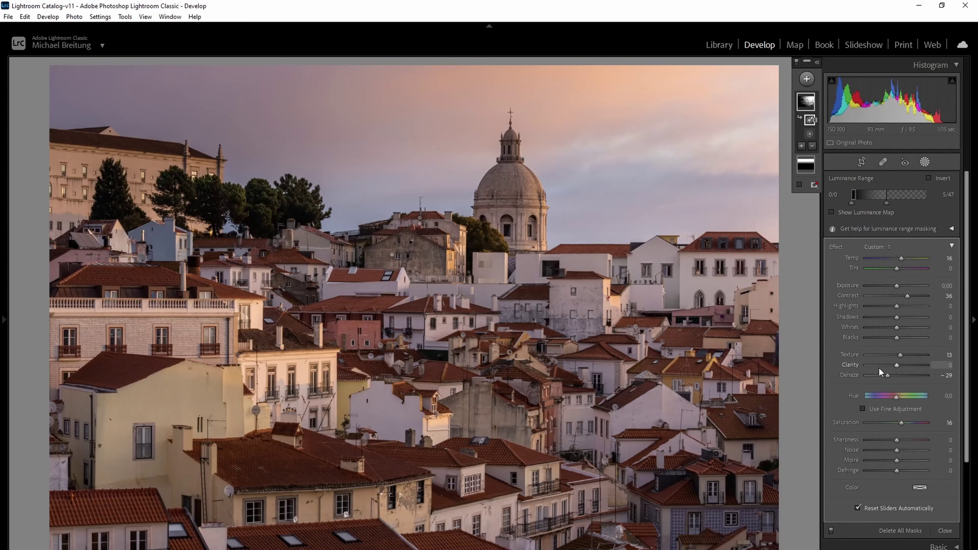
- Set Dehaze to −31 and Temp to 19, and nudge the gradient slightly left and down
drag(888, 376, 886, 376)
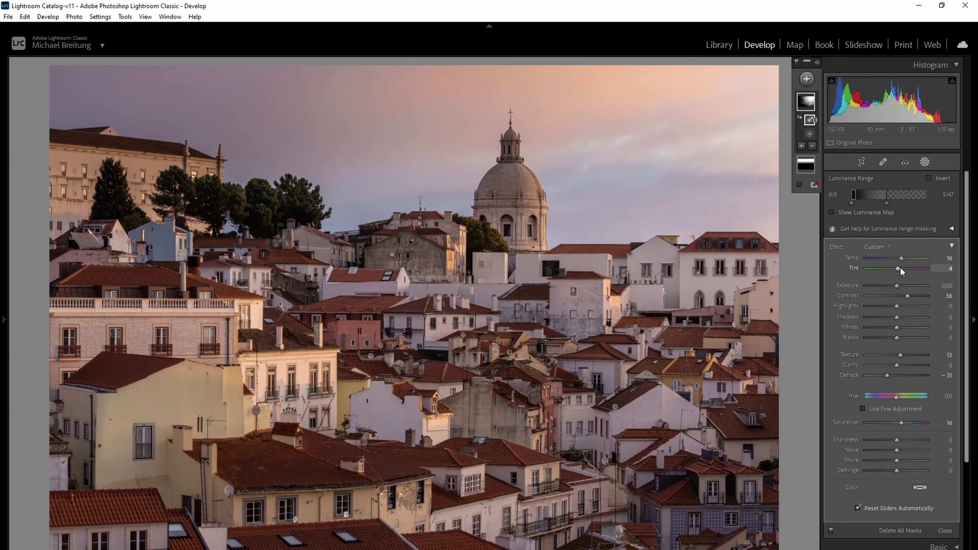
drag(902, 260, 899, 288)
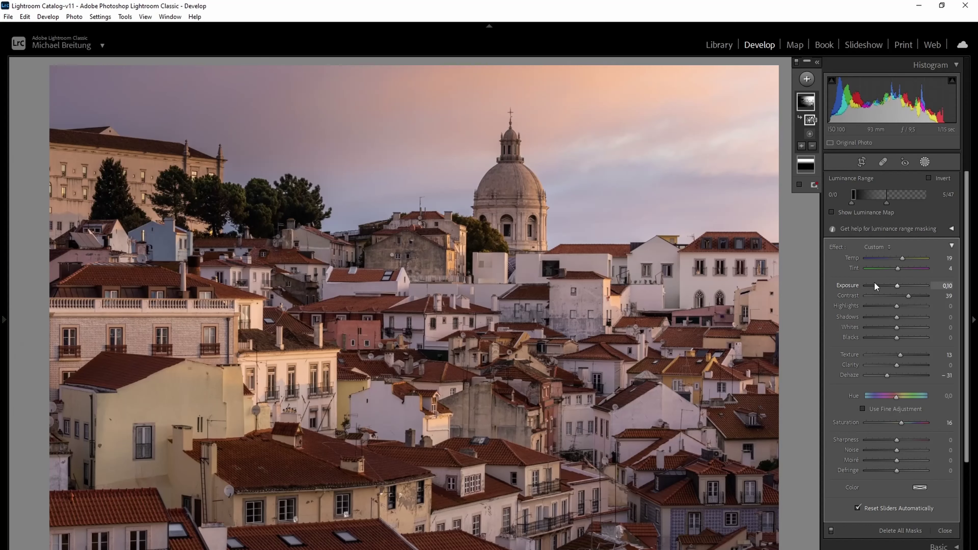
click(764, 222)
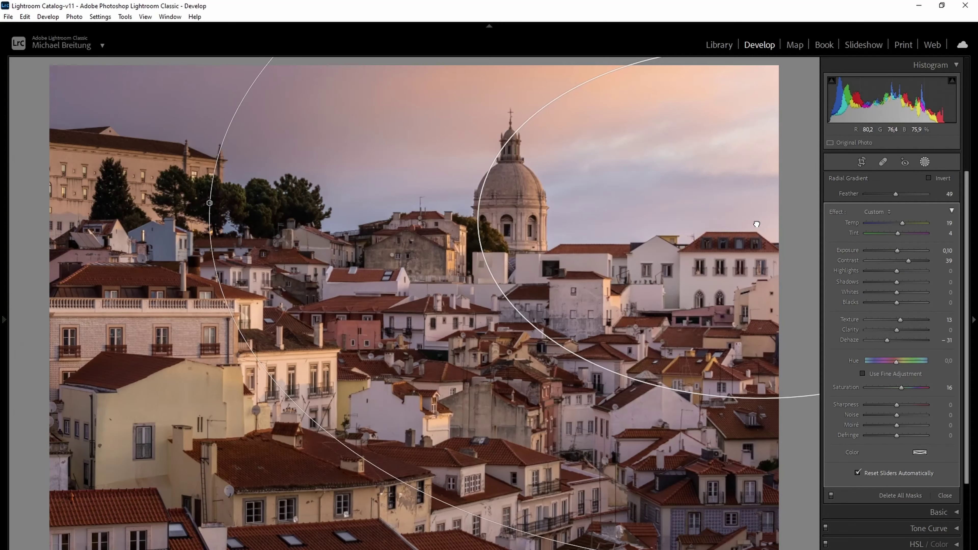
drag(764, 220, 757, 225)
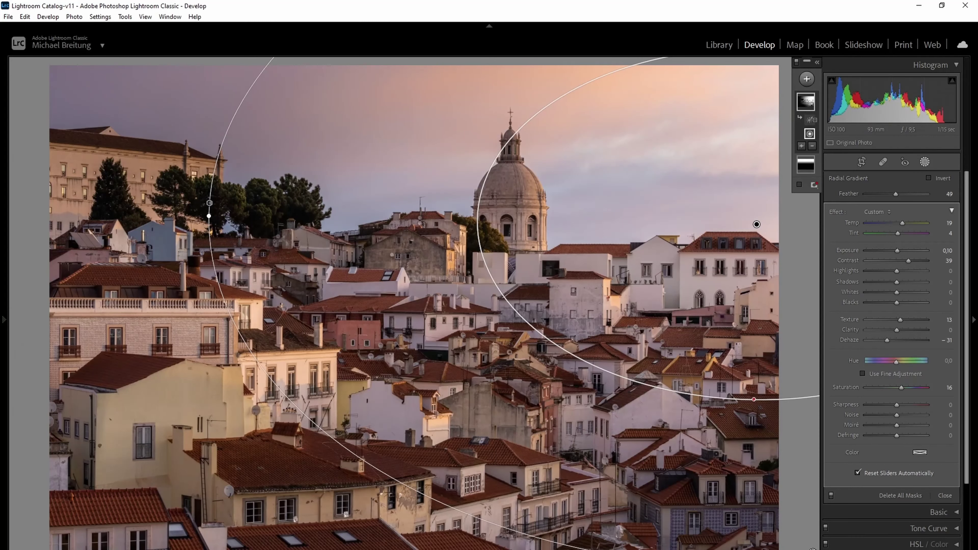
- Hide and re-show the glow mask to compare the photo before and after
key(shift+w)
click(925, 161)
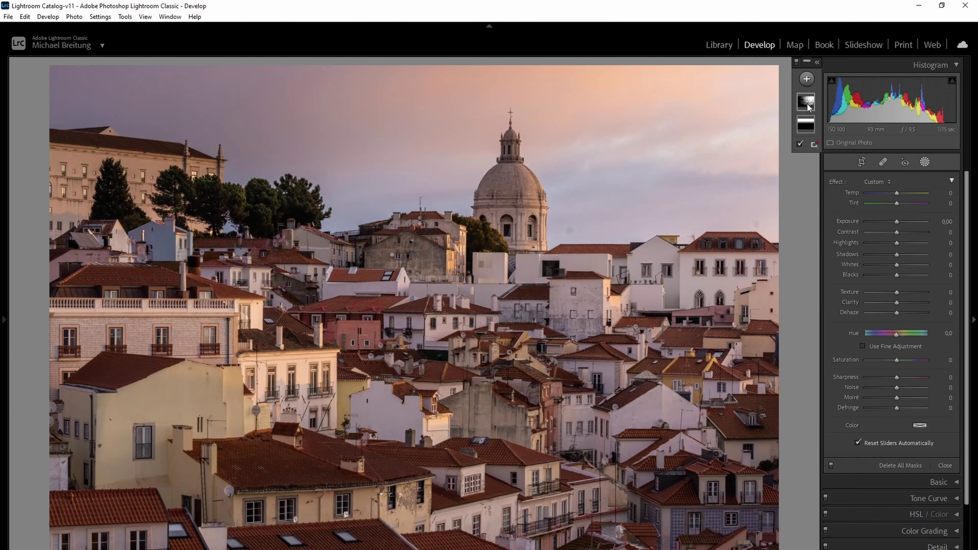
right_click(806, 101)
click(829, 149)
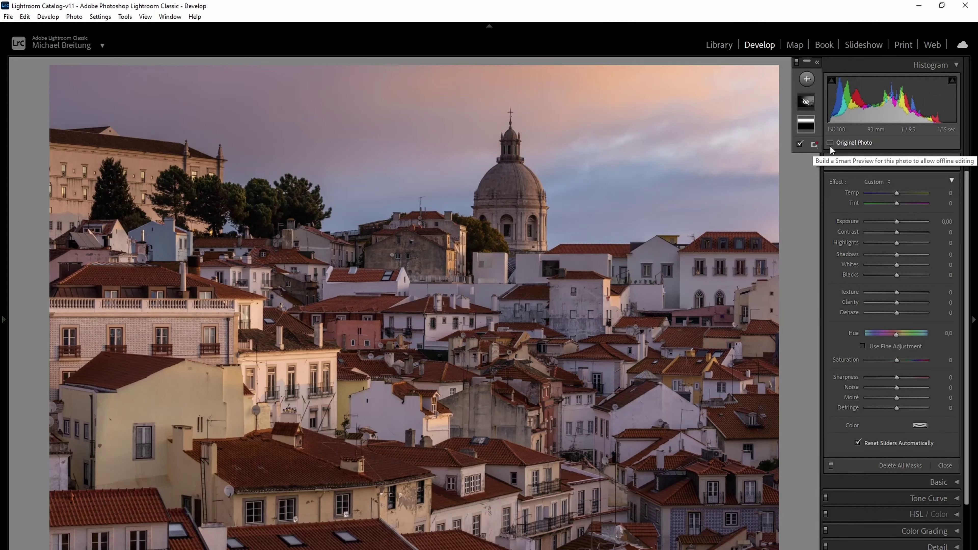
right_click(810, 103)
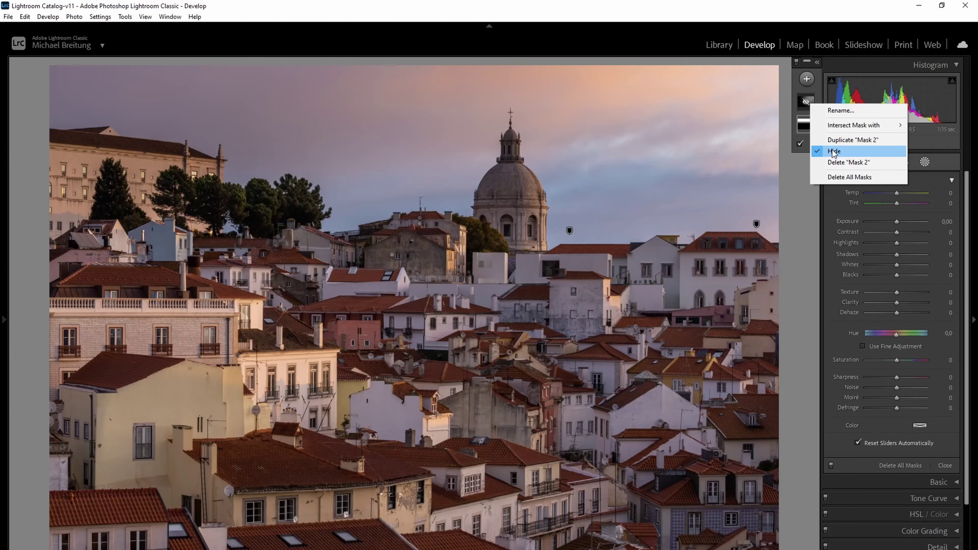
click(832, 151)
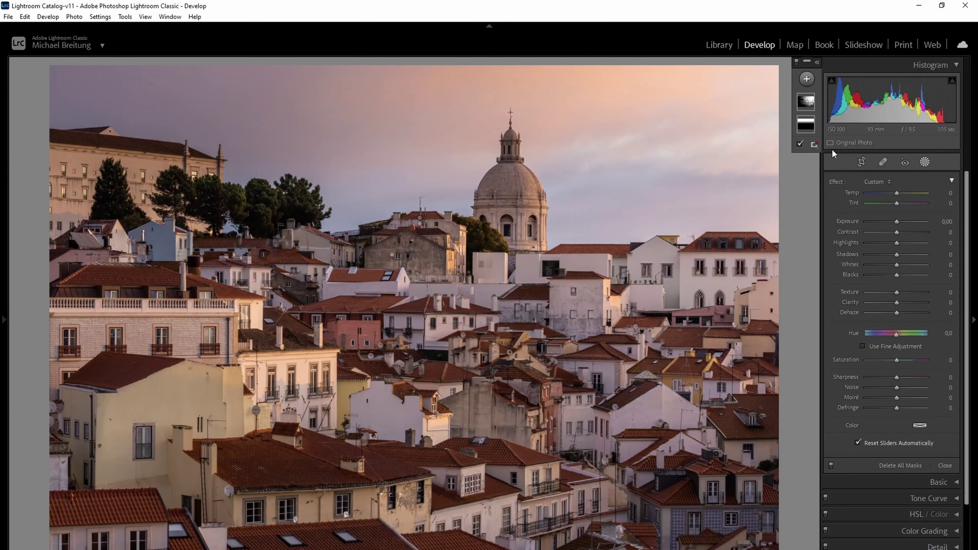